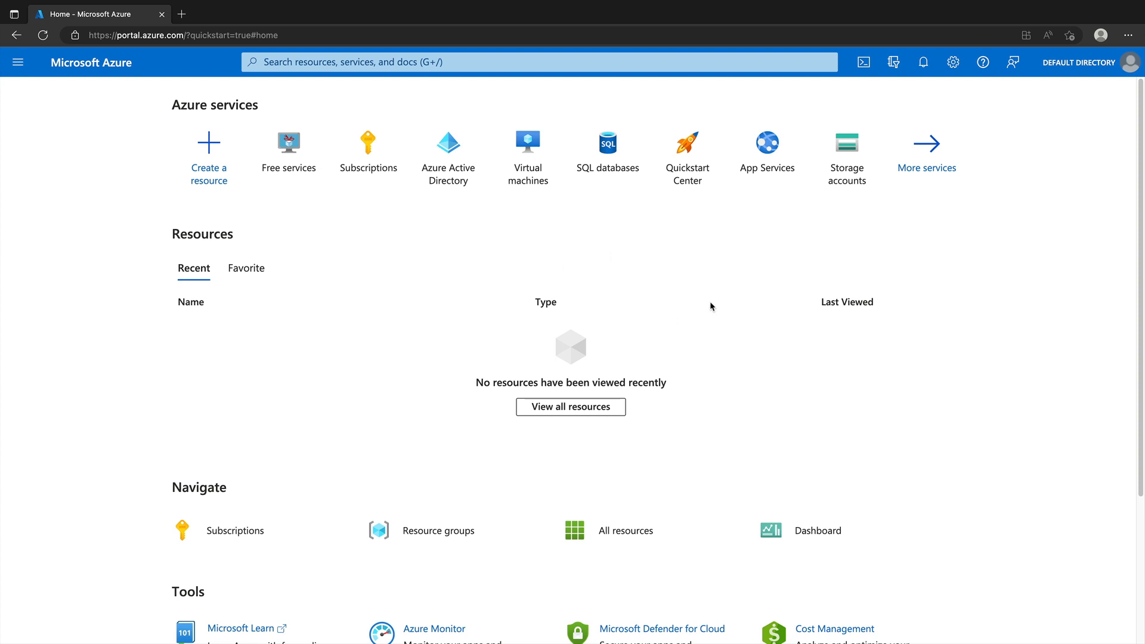
Step: Show the Subscriptions list with Azure subscription 1 as Active
left_click(373, 169)
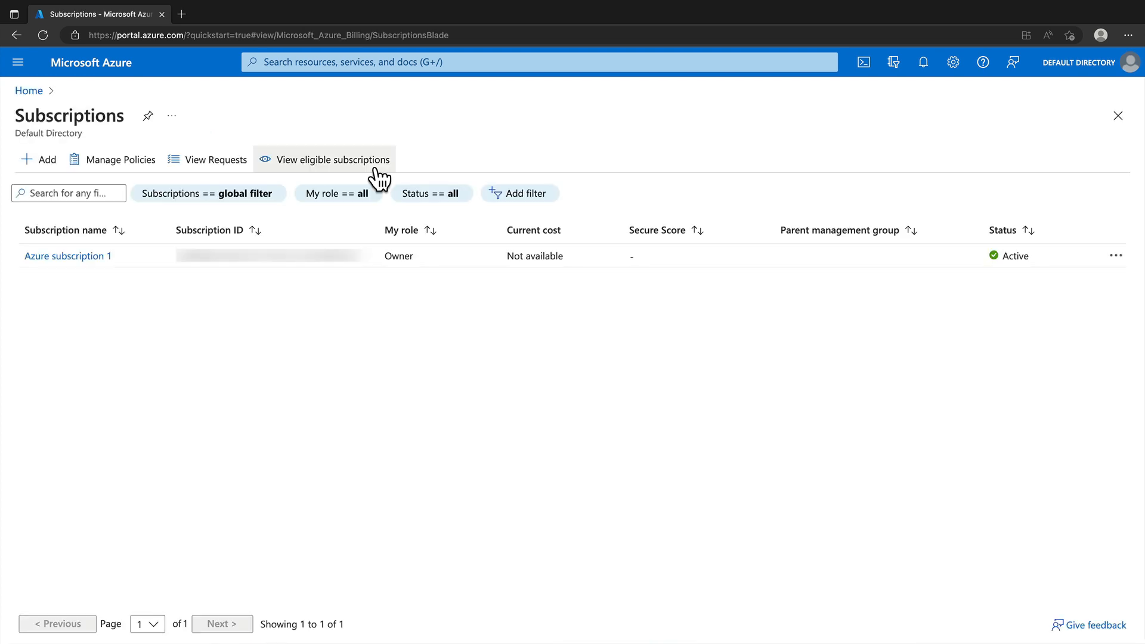
left_click(19, 66)
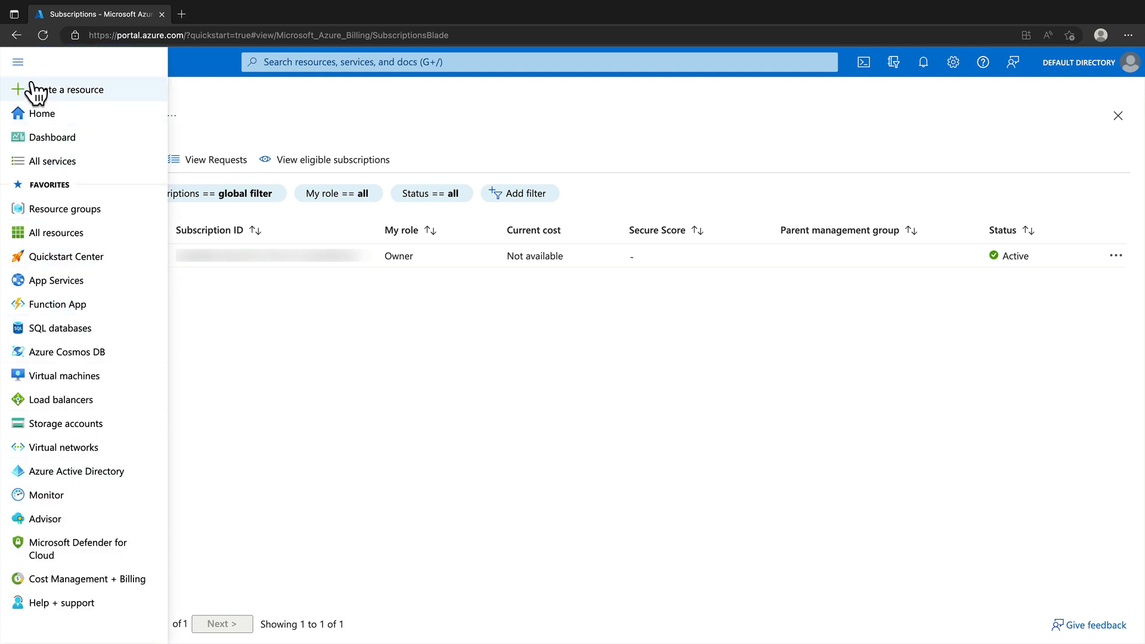
left_click(19, 62)
left_click(315, 59)
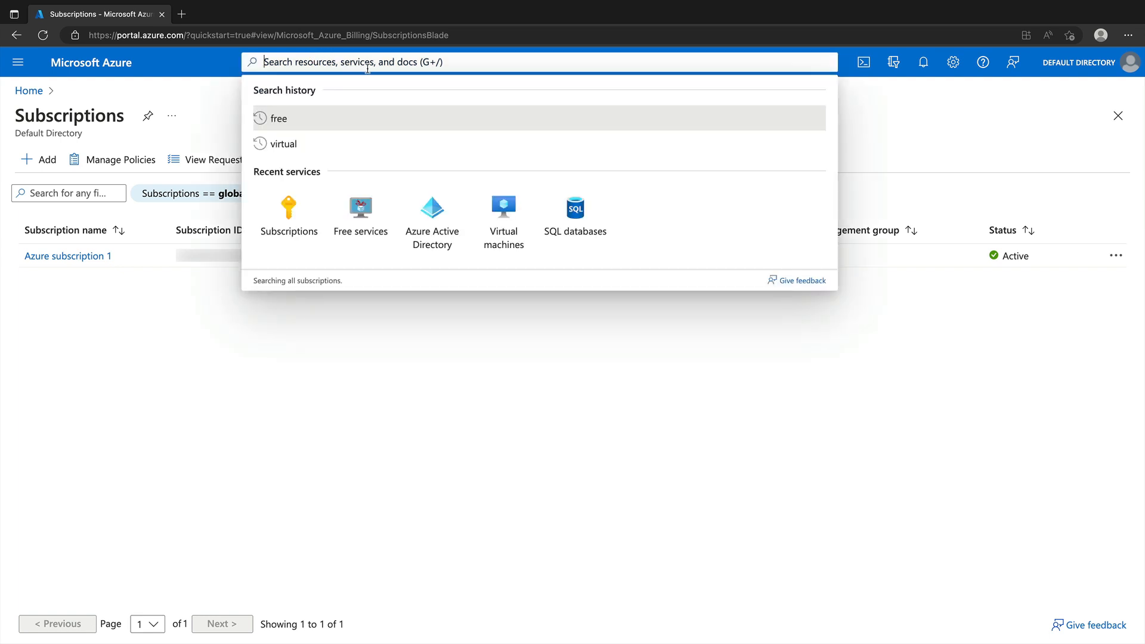
left_click(532, 386)
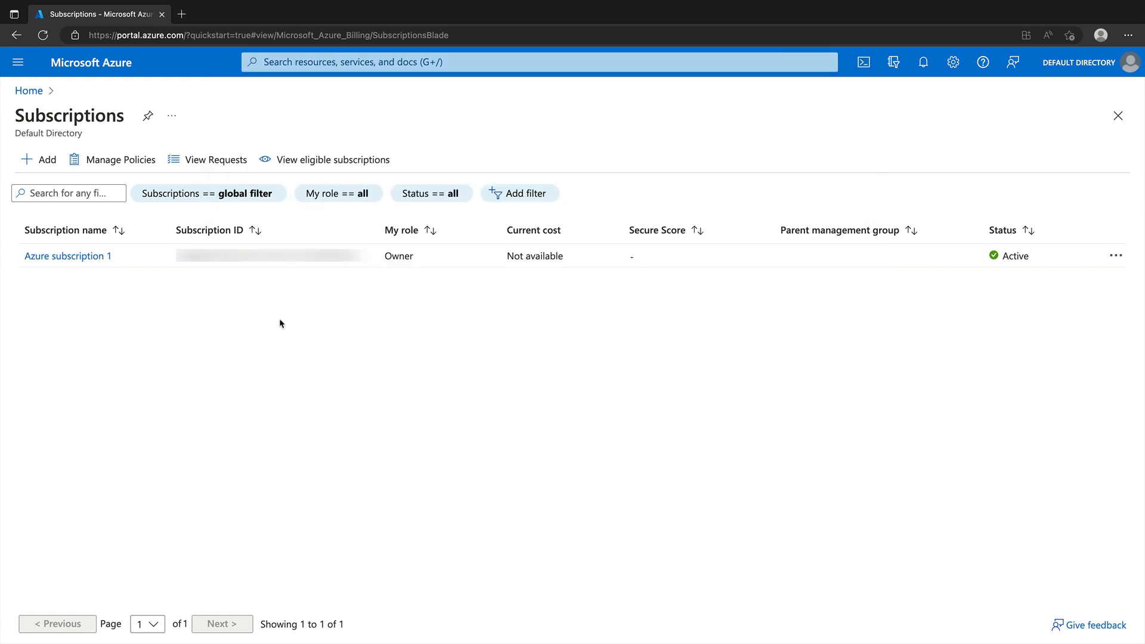
Step: Open Azure subscription 1's overview and go to its Cost analysis
left_click(82, 259)
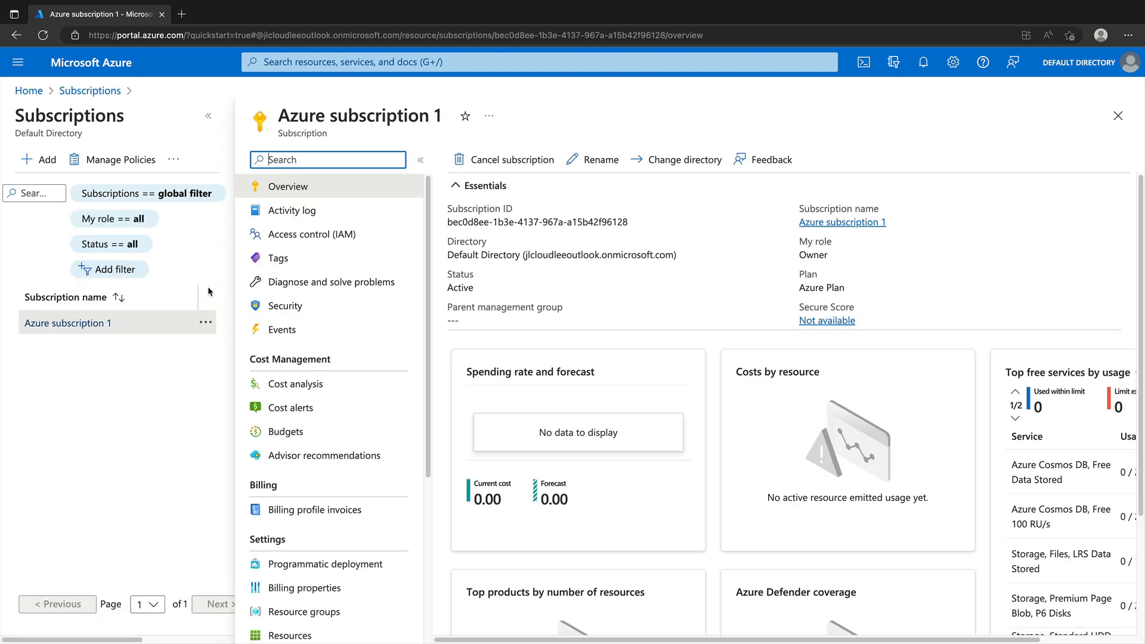
left_click(209, 116)
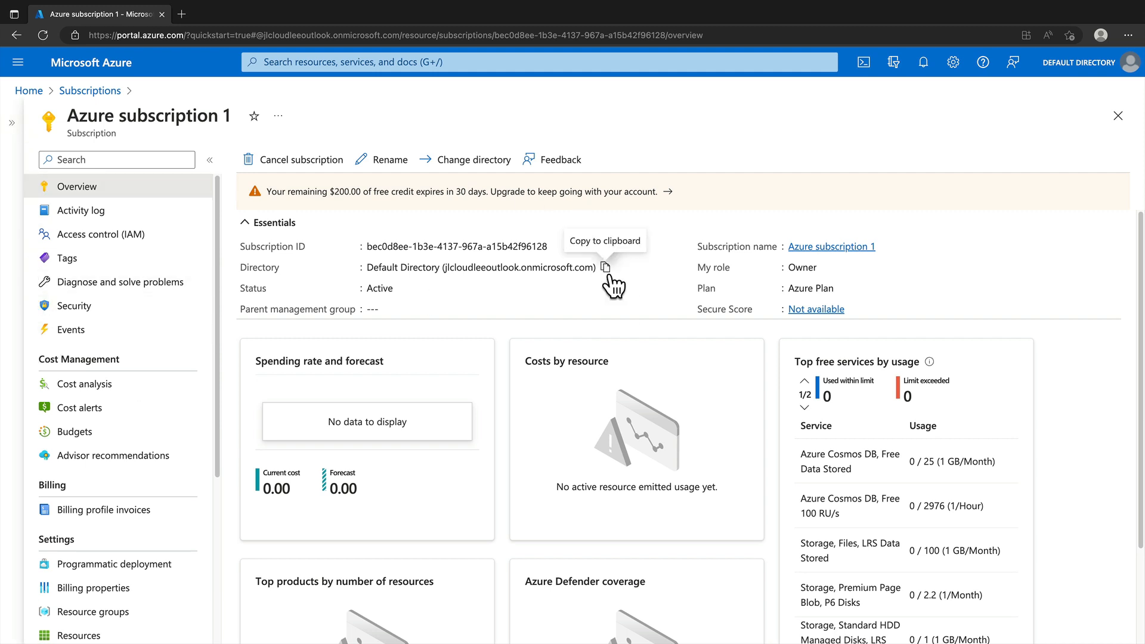
left_click_drag(220, 313, 224, 370)
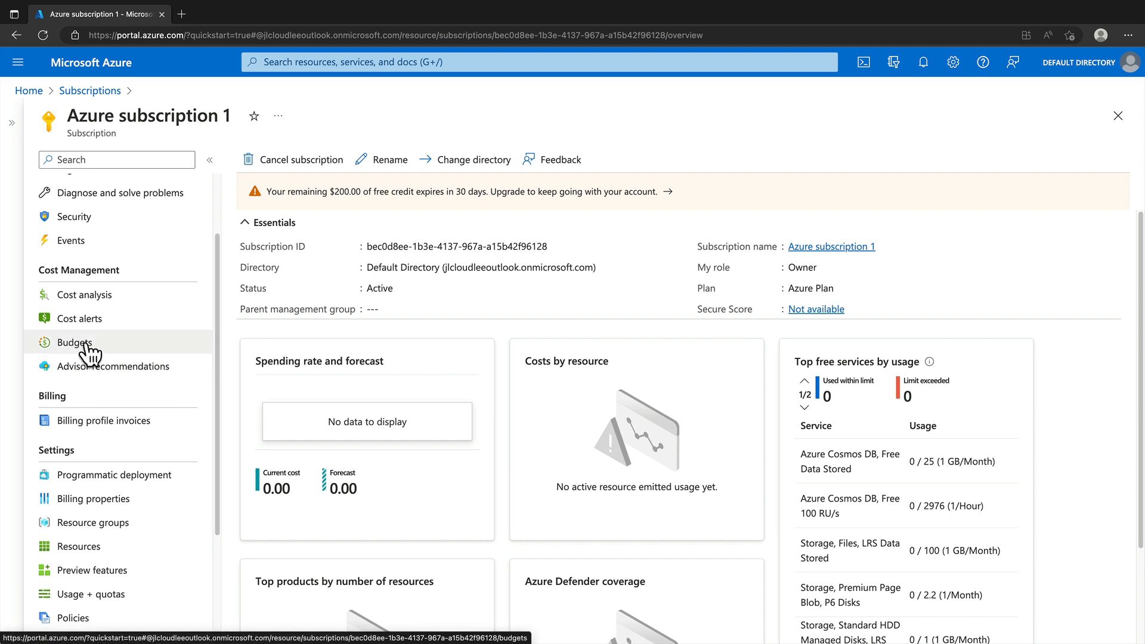
left_click(92, 307)
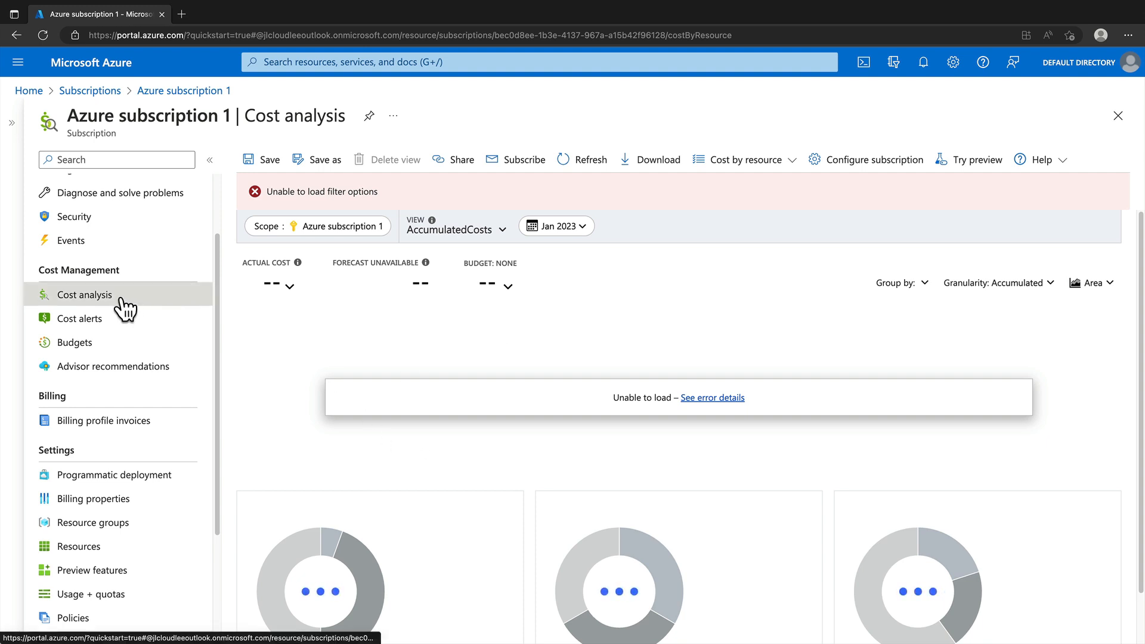
Step: Go to the subscription's Budgets and start a new budget in the Create budget form
left_click(87, 348)
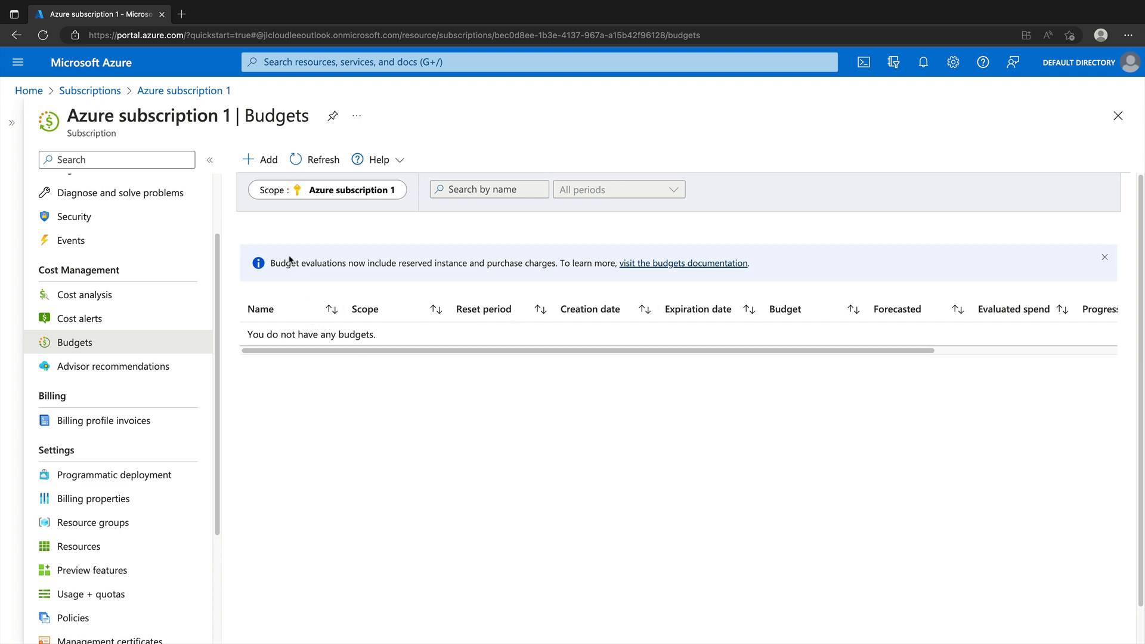
left_click(255, 162)
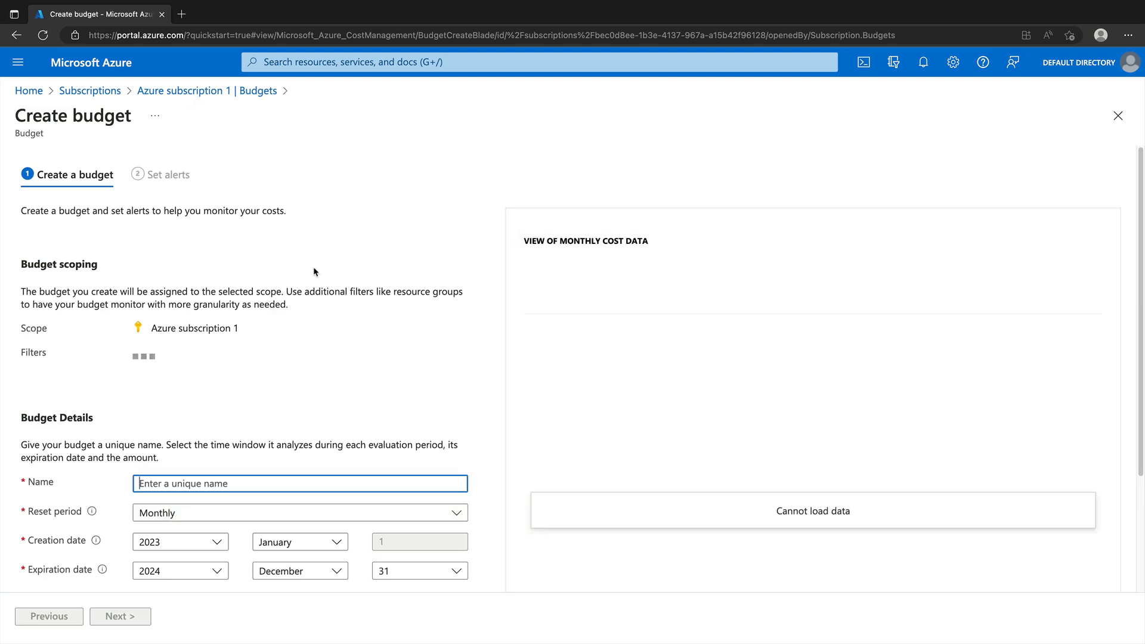
left_click(311, 232)
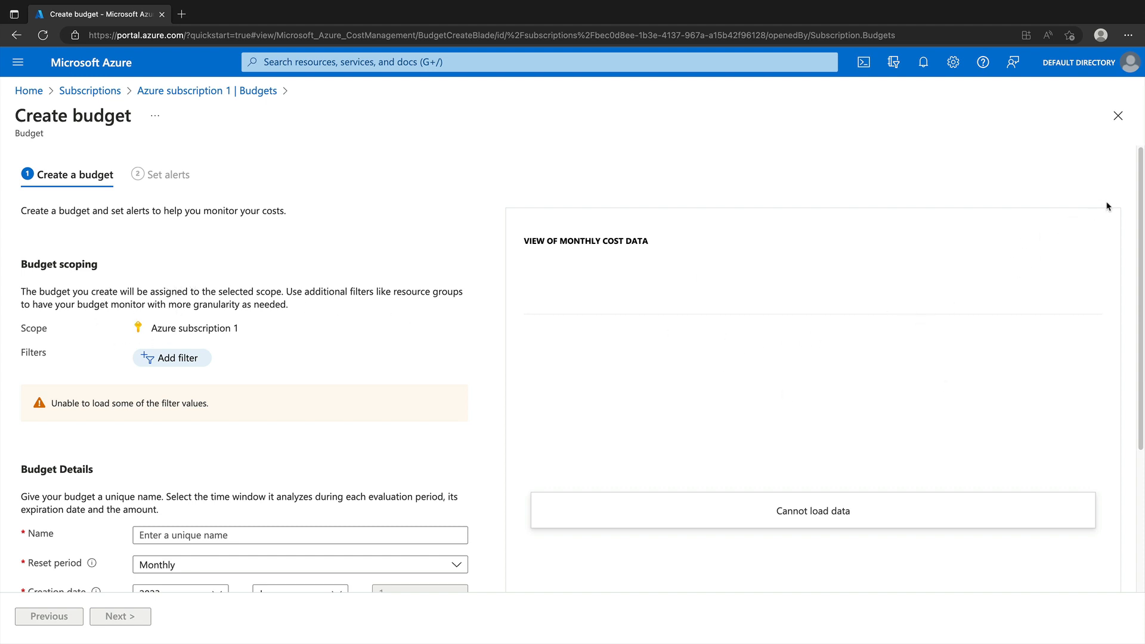
left_click_drag(1139, 190, 1137, 264)
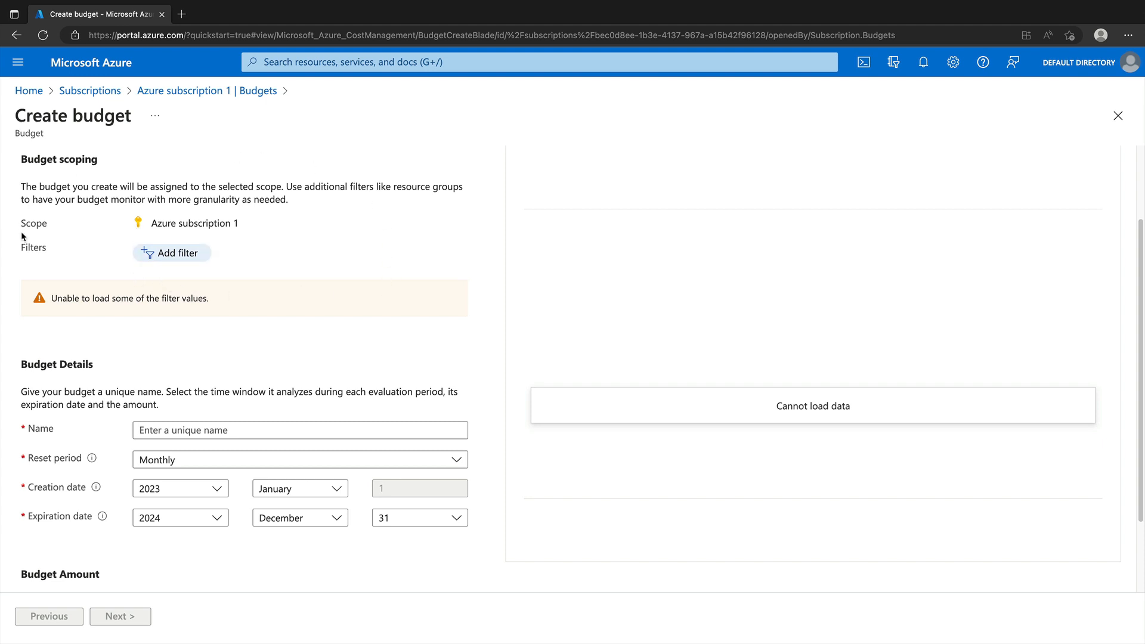
left_click(161, 256)
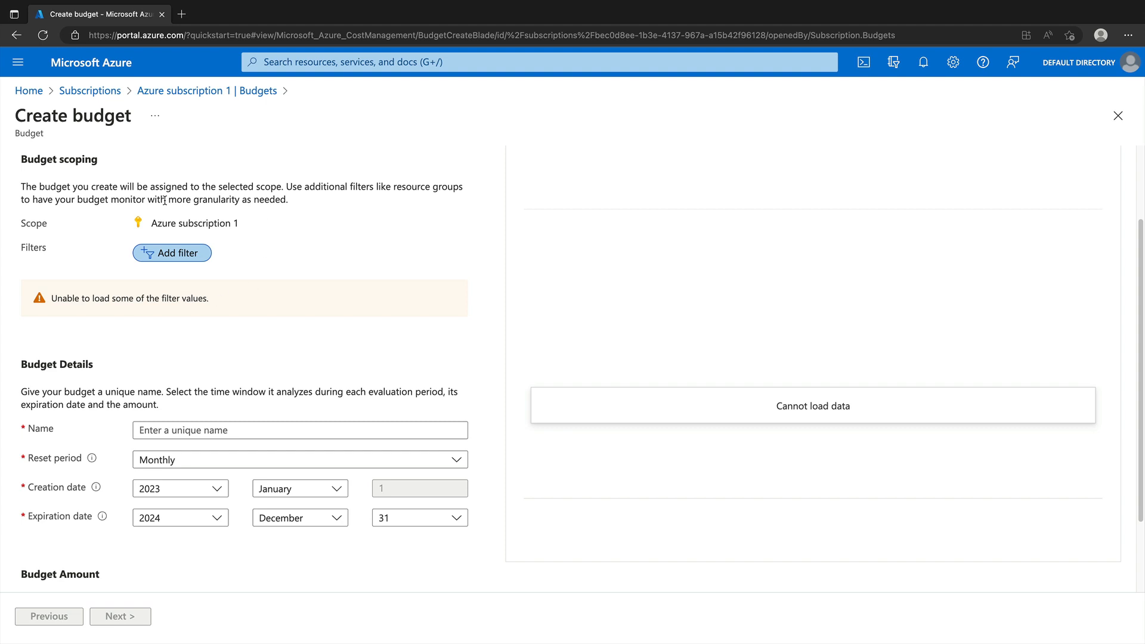
left_click(191, 257)
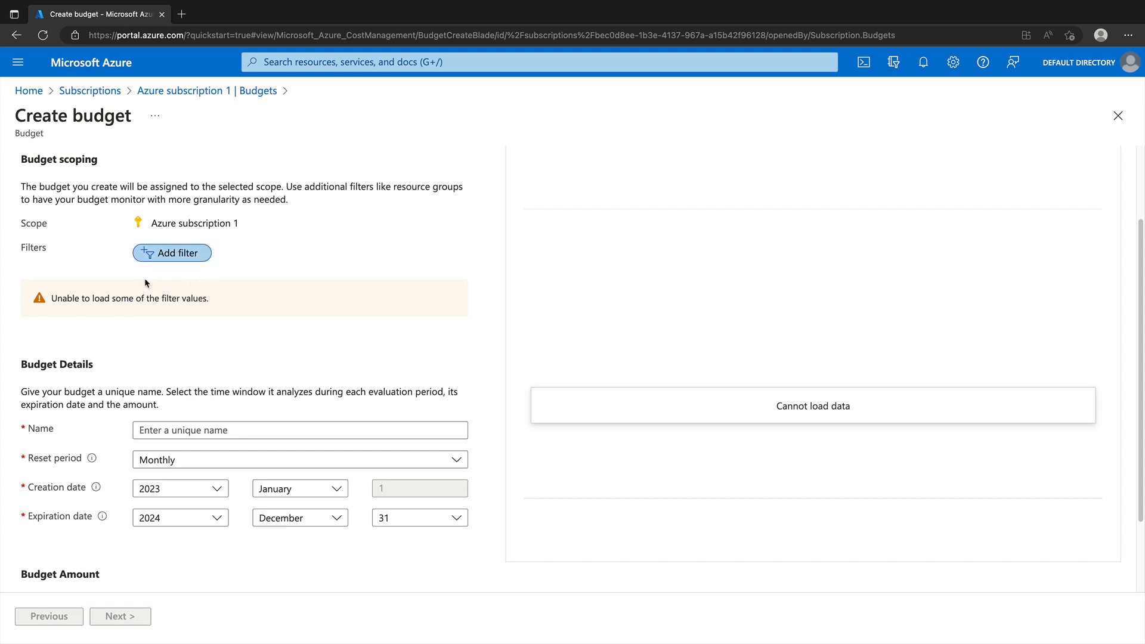
scroll(196, 296, "down", 1)
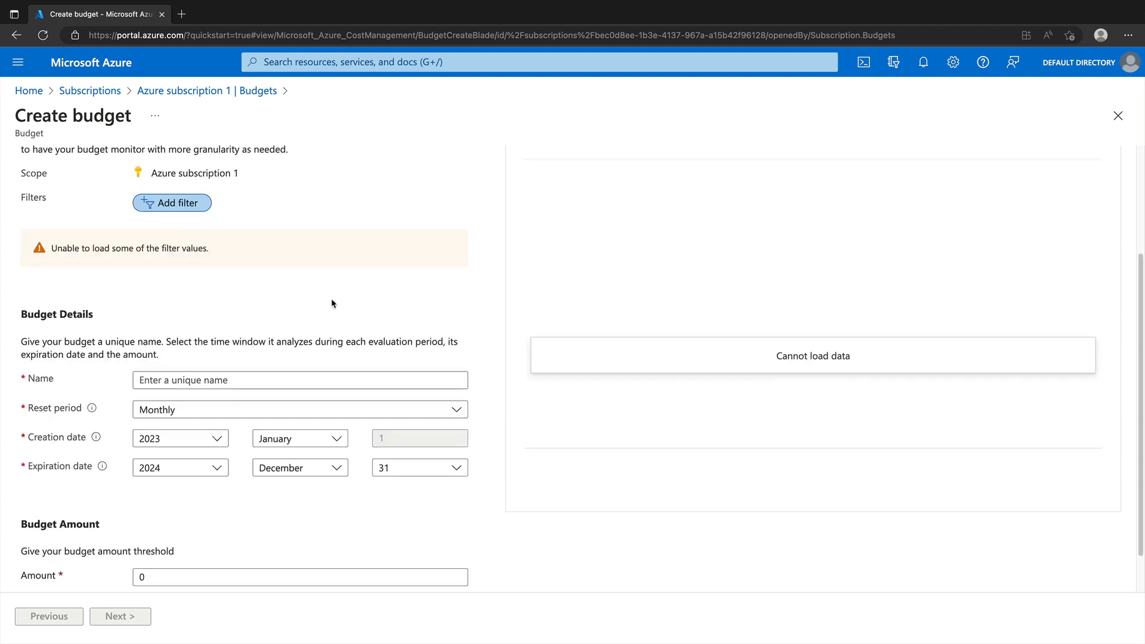
left_click_drag(1140, 327, 1139, 374)
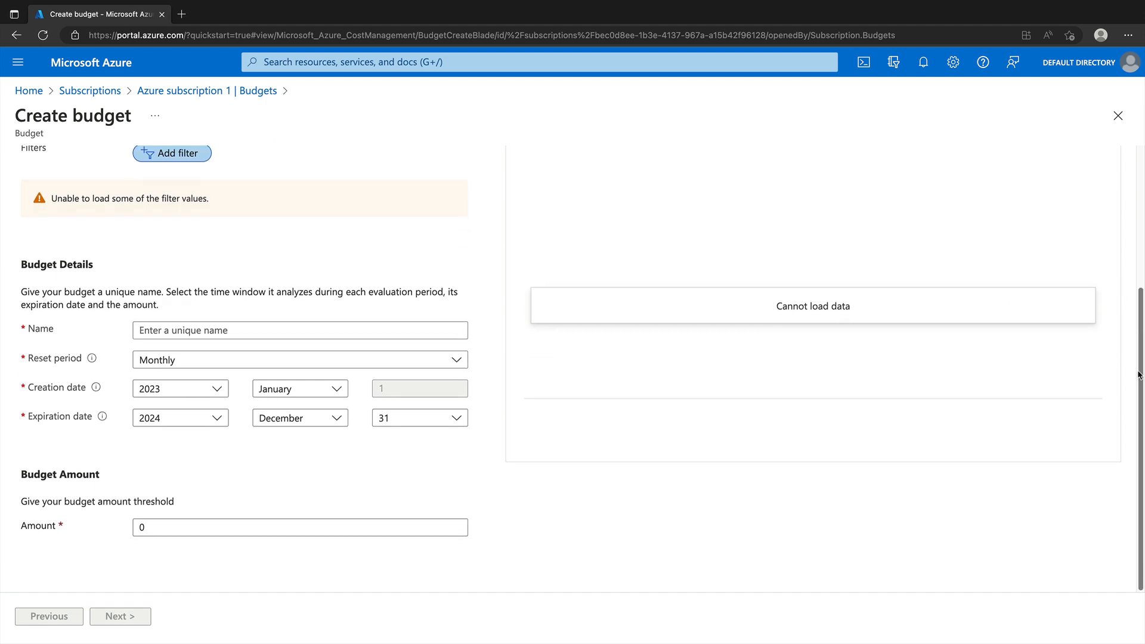
Step: Name the budget 'MonthlyBudget' and keep its reset period Monthly
left_click(249, 336)
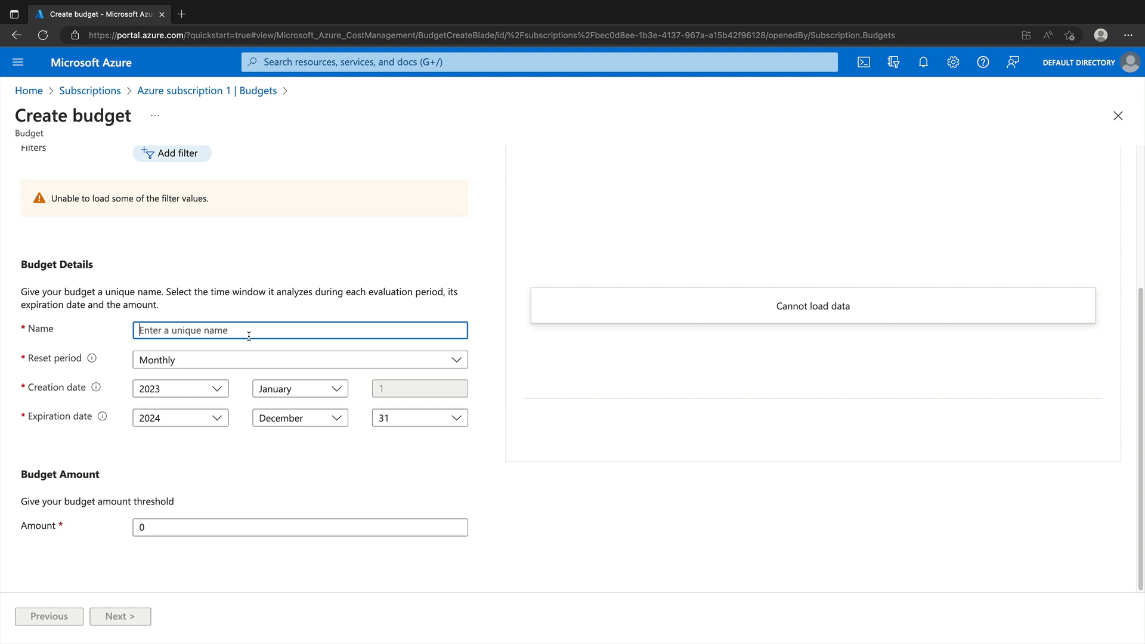
type("MonthlyBudget")
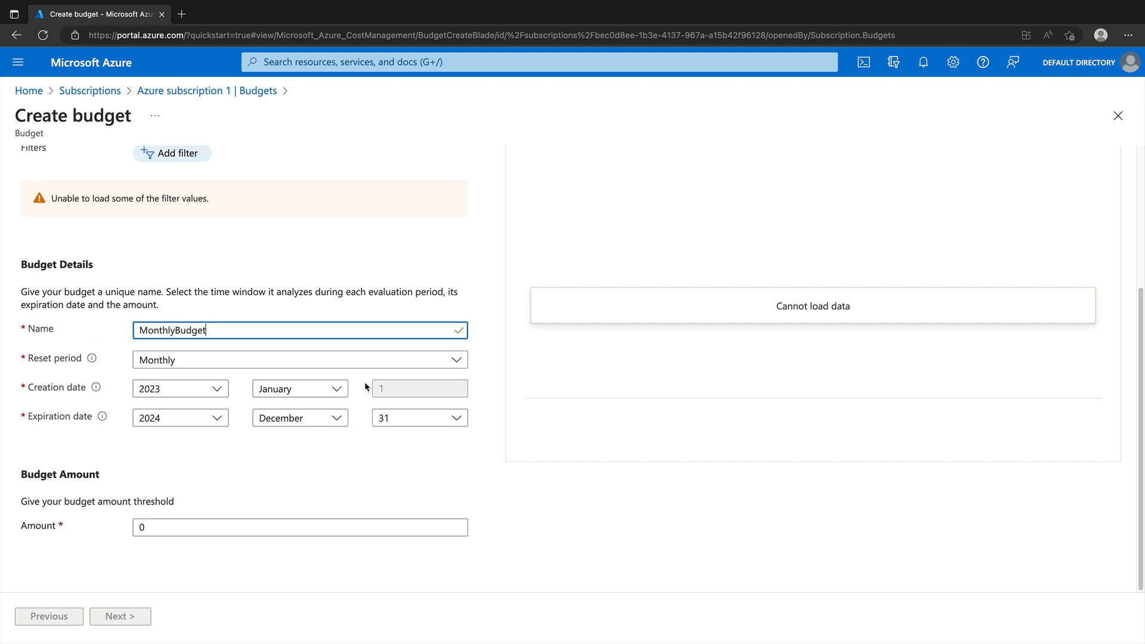
left_click(244, 360)
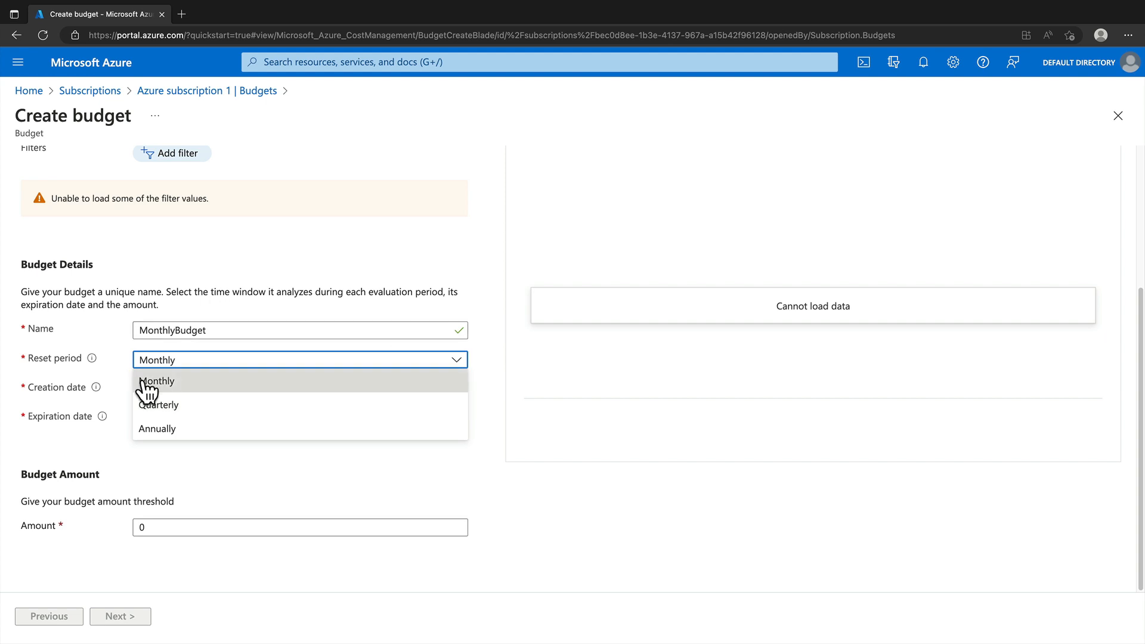
left_click(162, 385)
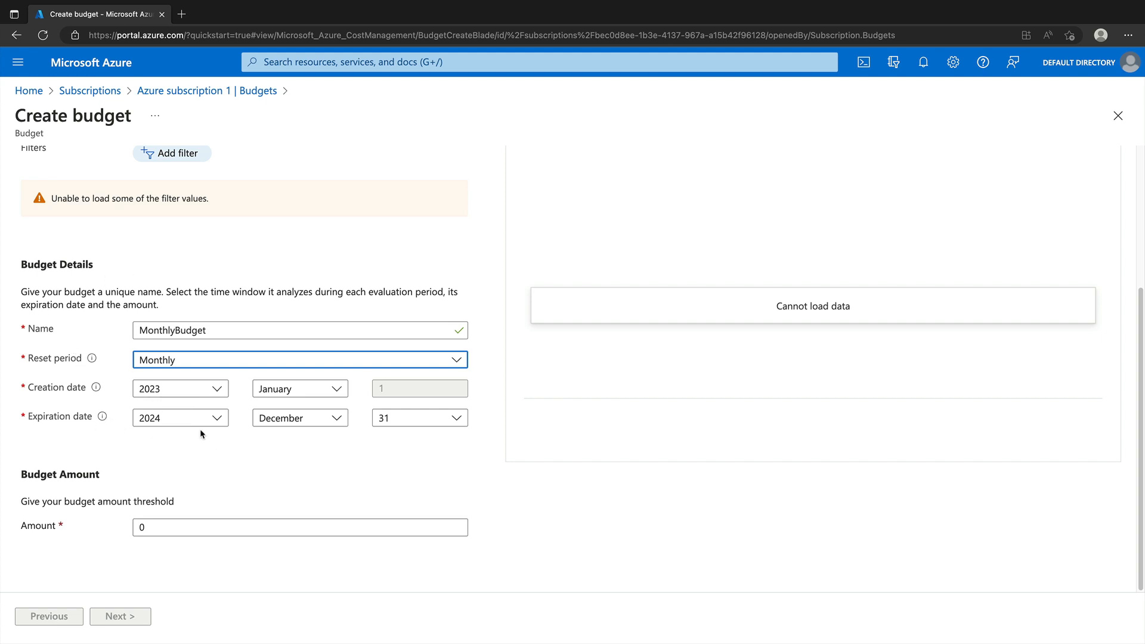
Step: Enter 50 as the budget amount
left_click(188, 524)
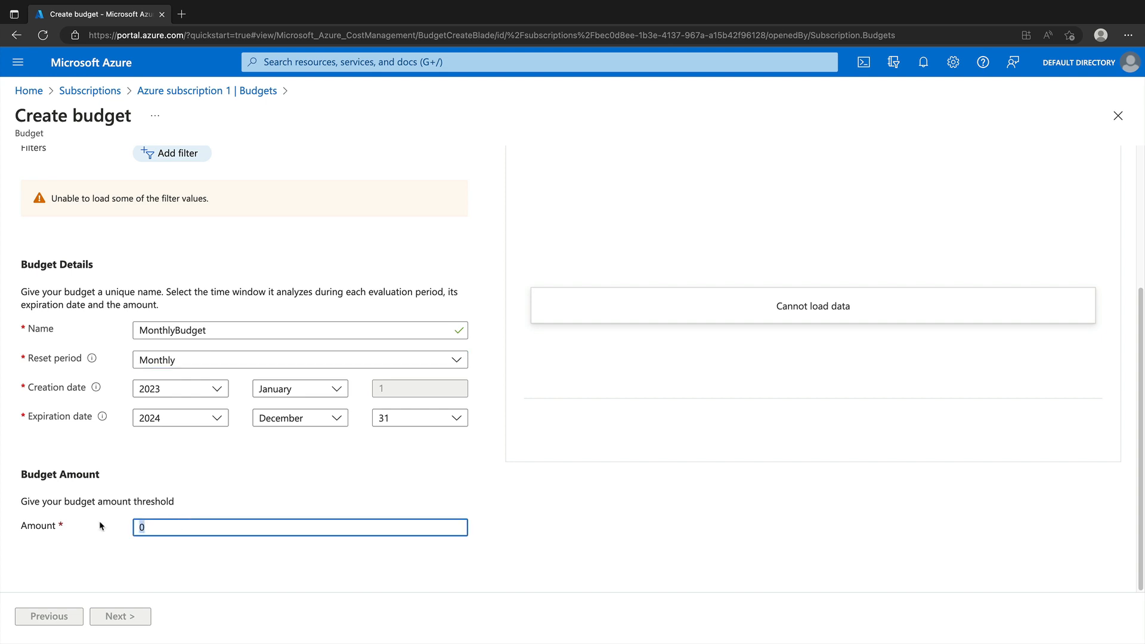
type("50")
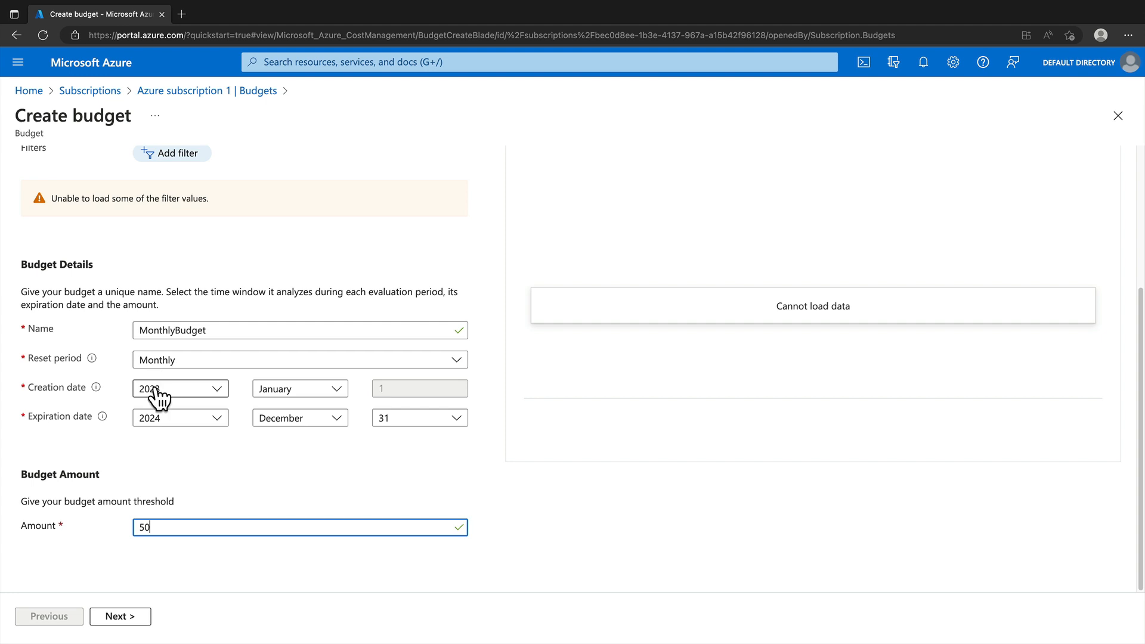
double_click(172, 528)
left_click(178, 529)
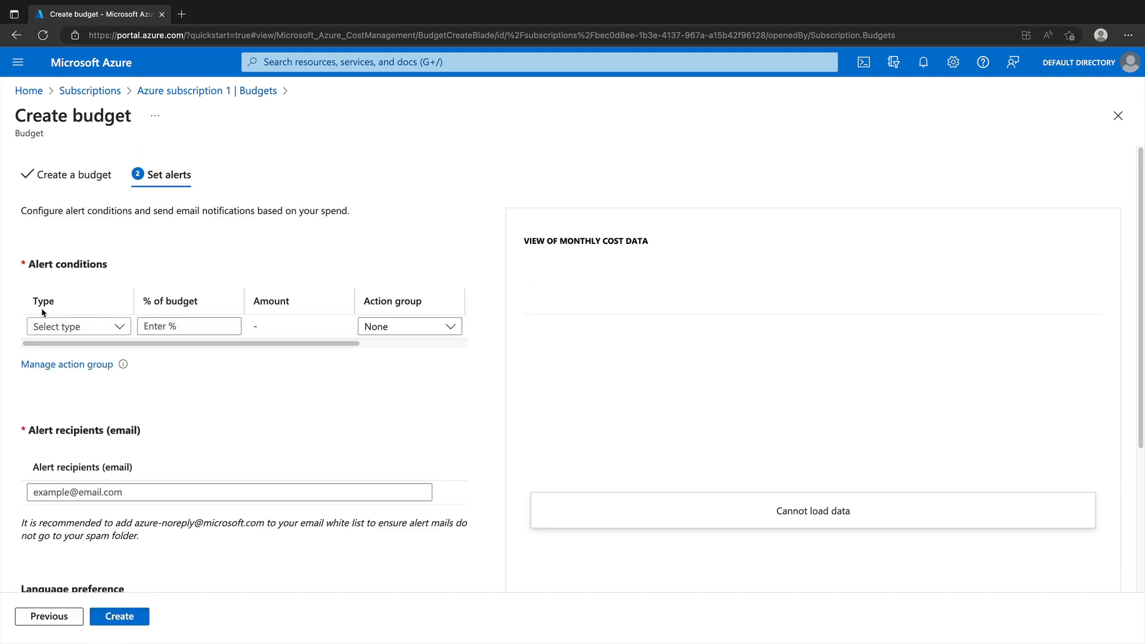
Step: Add an Actual alert condition at 80% of budget with no action group
left_click(118, 338)
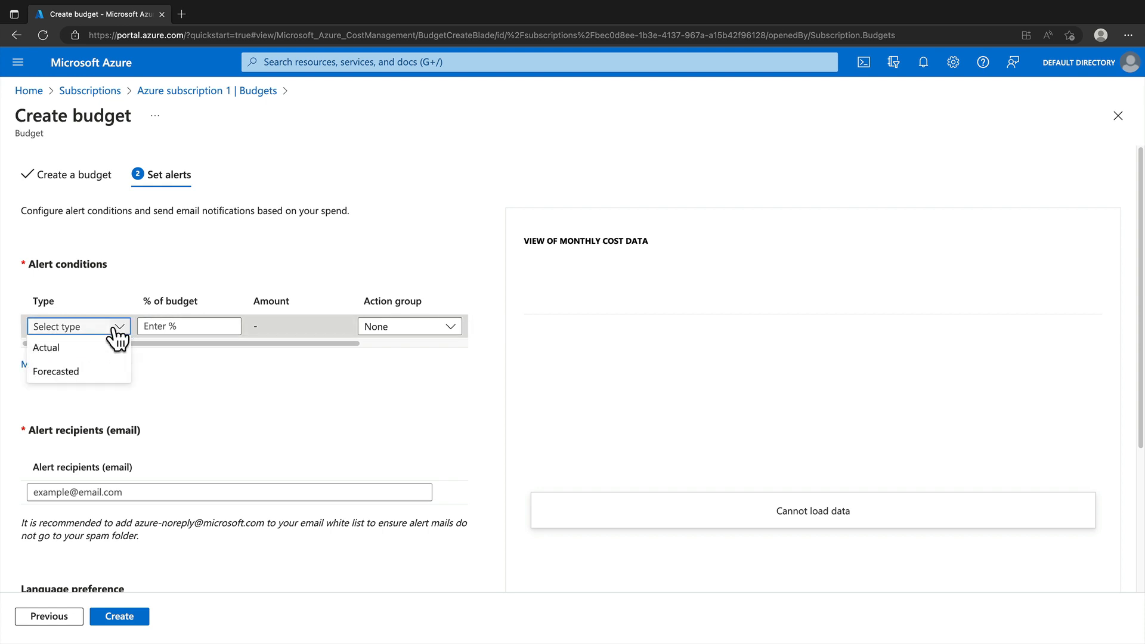
left_click(85, 351)
left_click(173, 329)
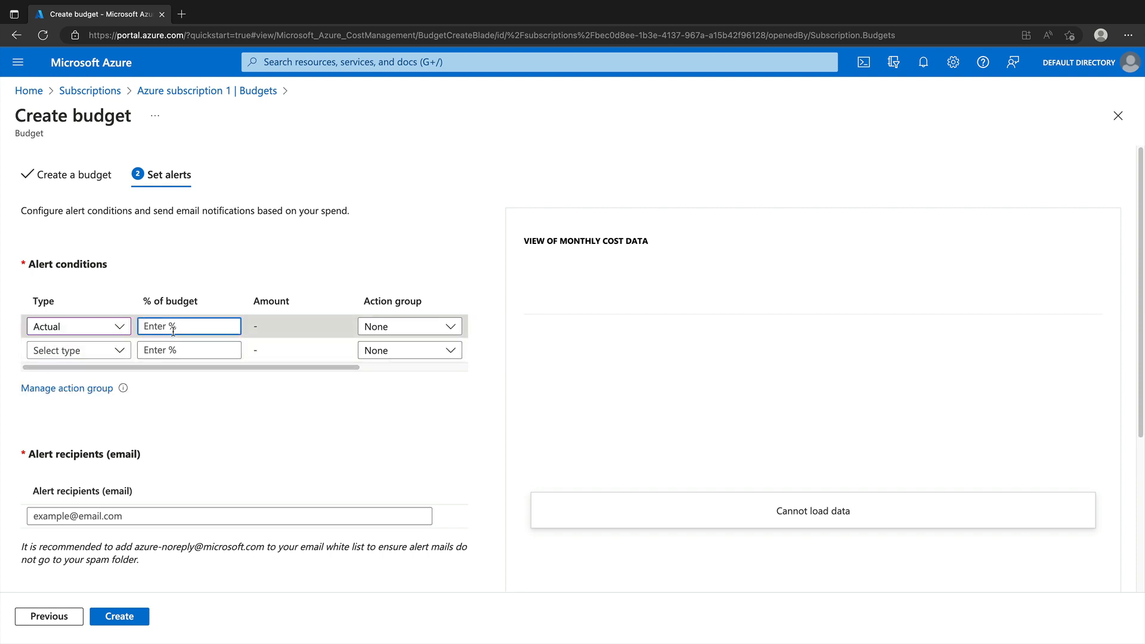
type("80")
left_click(376, 327)
left_click(392, 327)
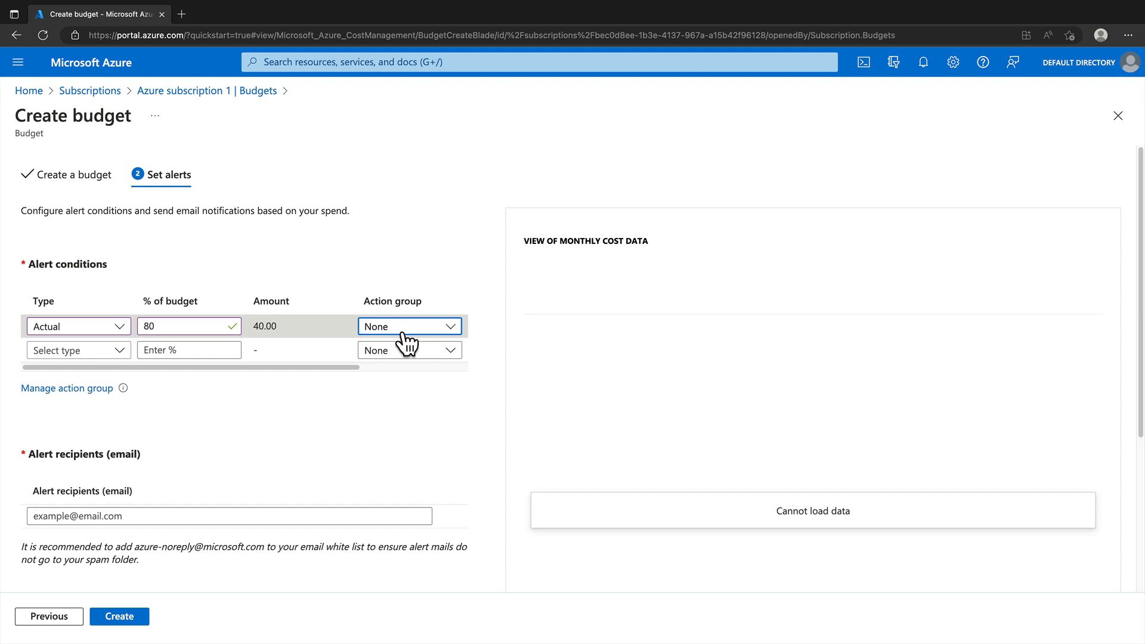
left_click(86, 514)
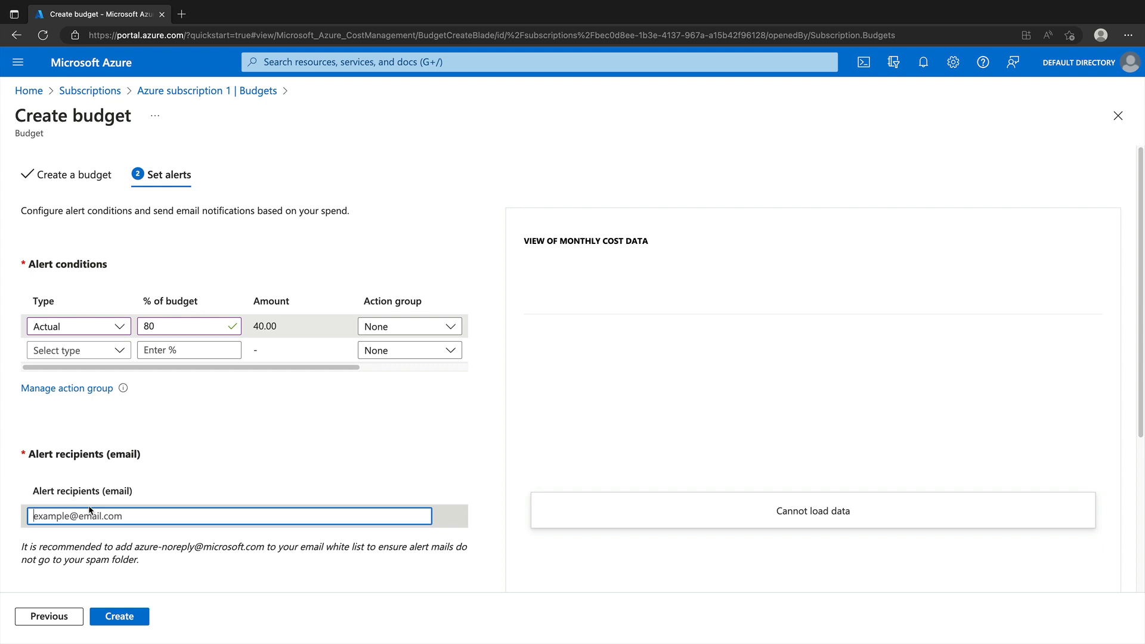
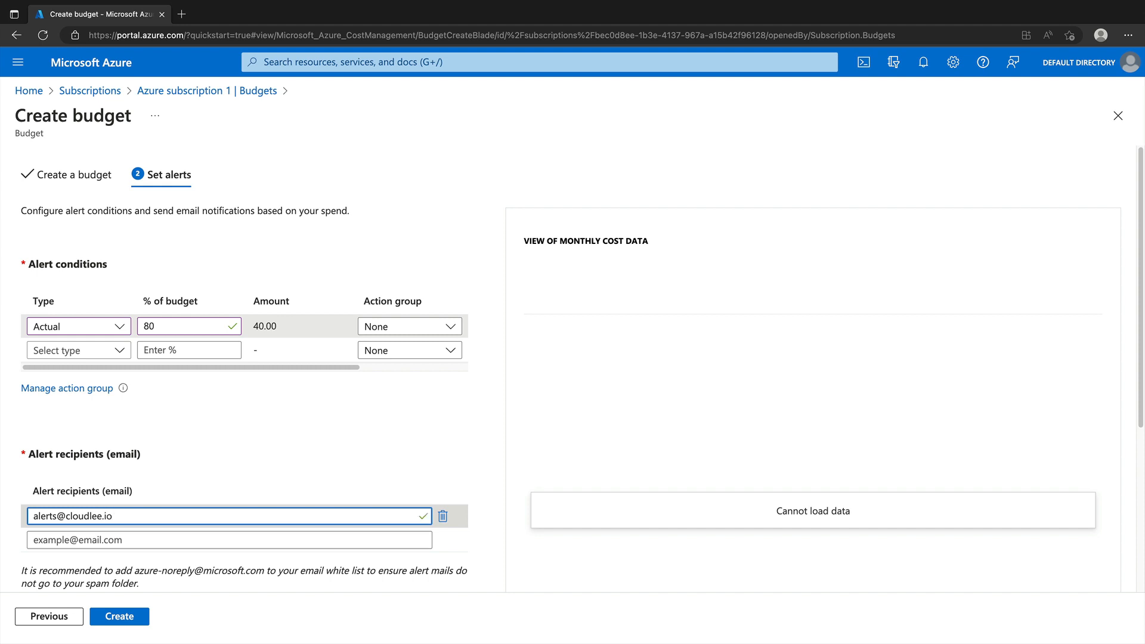
Step: Type the alert recipient's e-mail address into the recipients field
left_click_drag(118, 516, 33, 516)
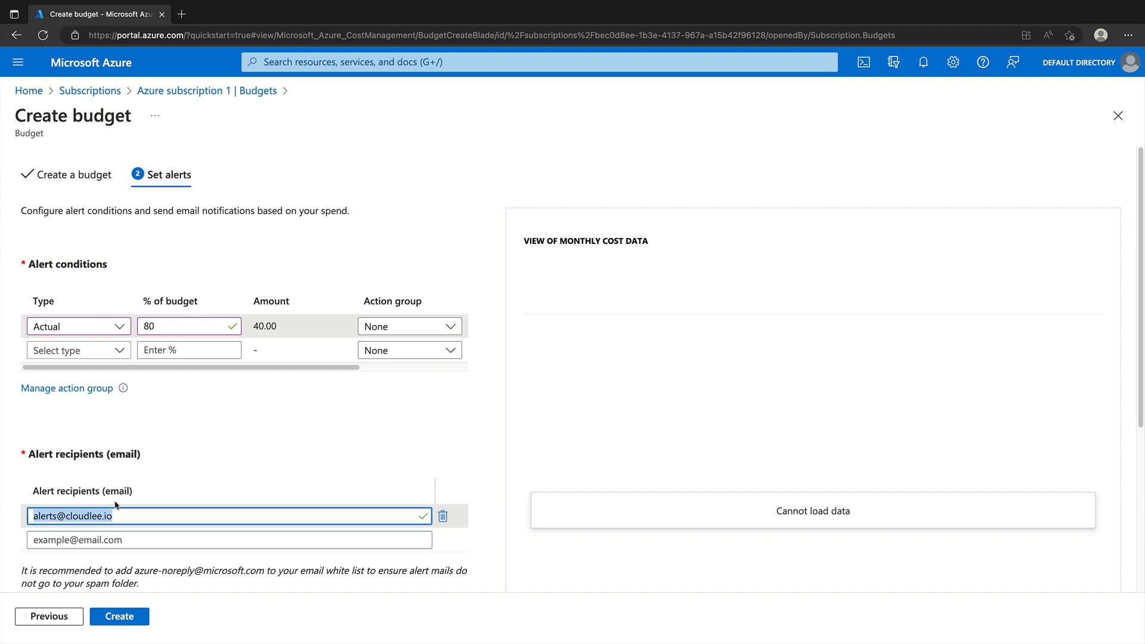
left_click(147, 488)
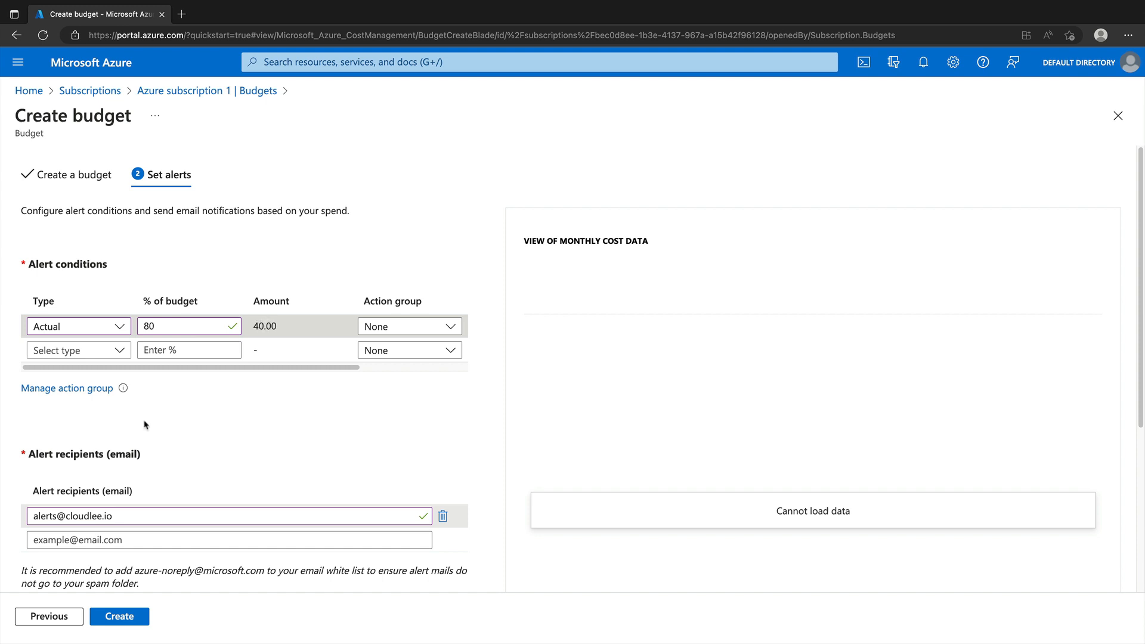
Step: Add a second Actual alert condition at 100% of budget
left_click(106, 353)
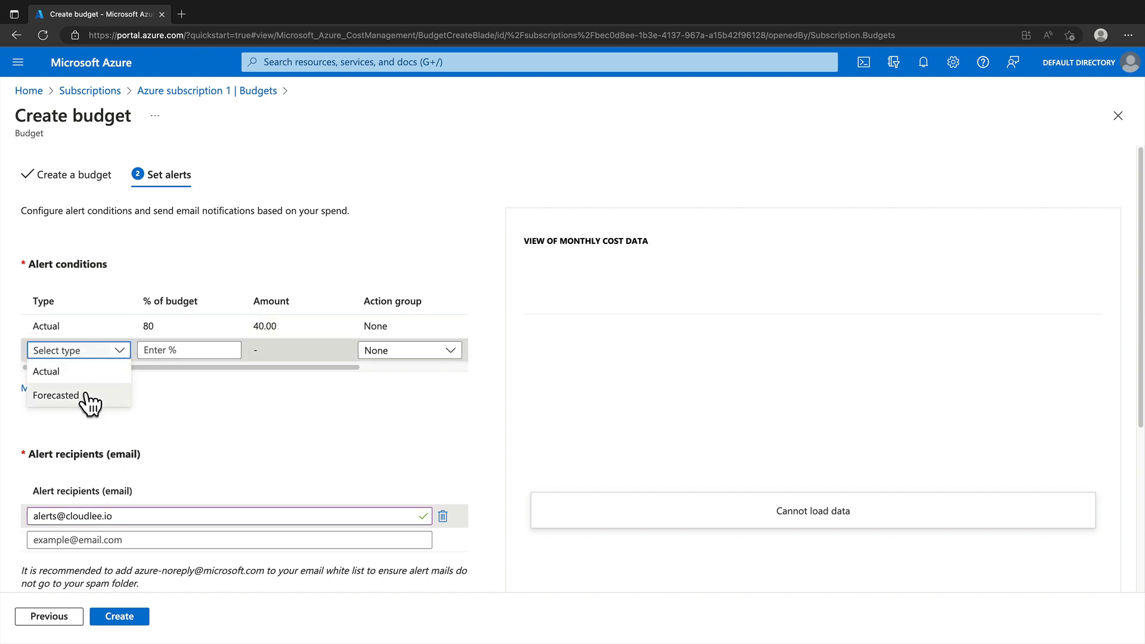
left_click(84, 372)
left_click(206, 352)
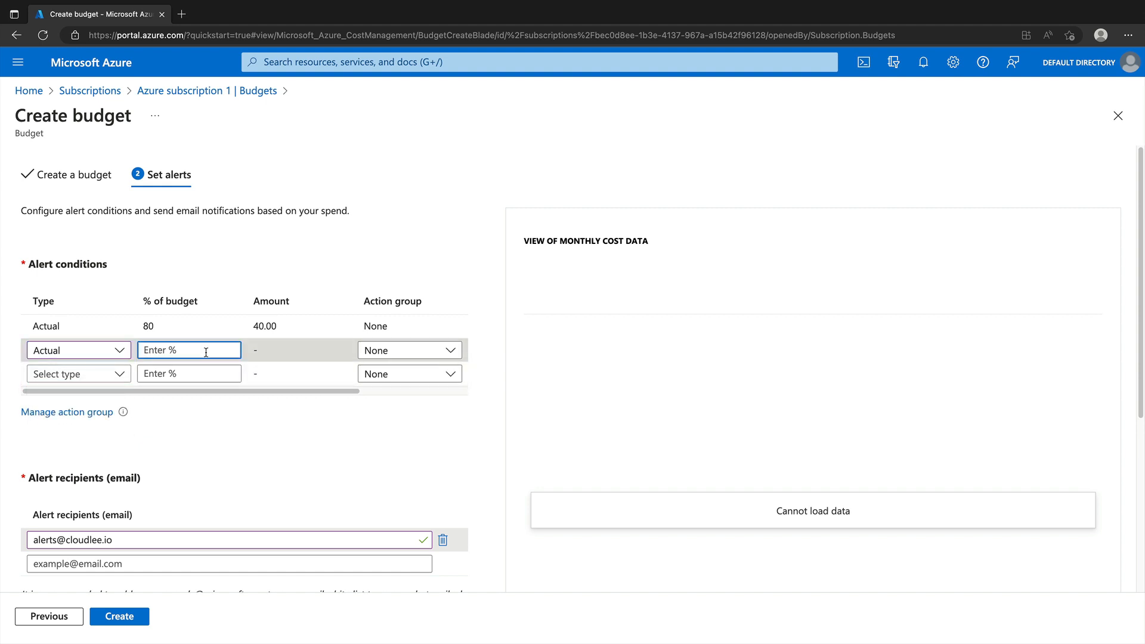
type("100")
left_click(254, 455)
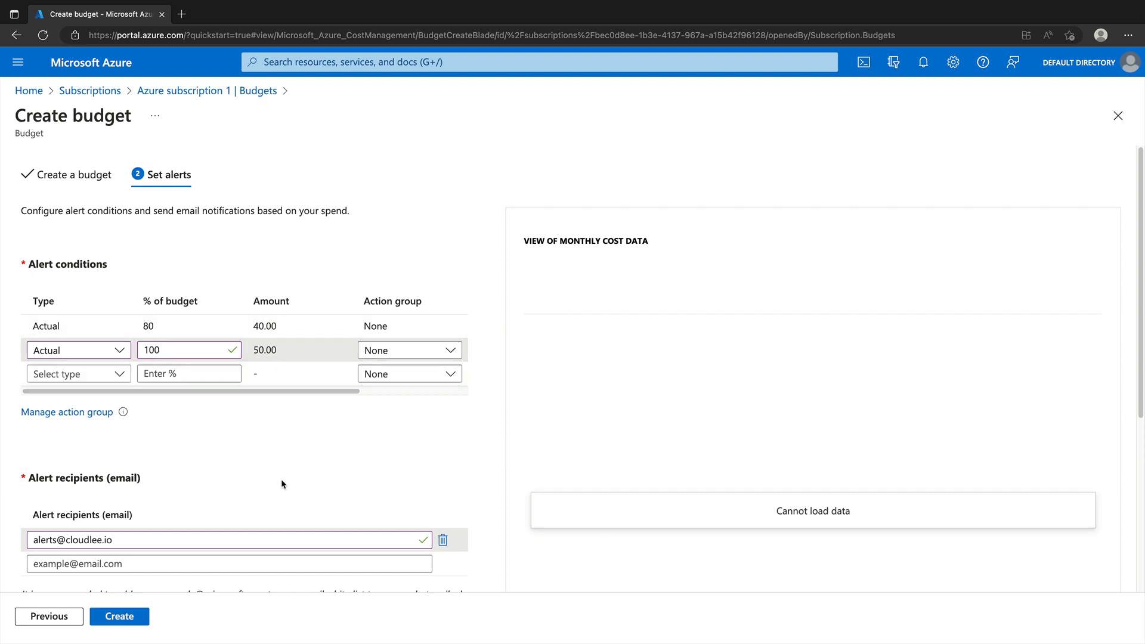
Step: Check the 80% and 100% thresholds, then create the budget
left_click(158, 323)
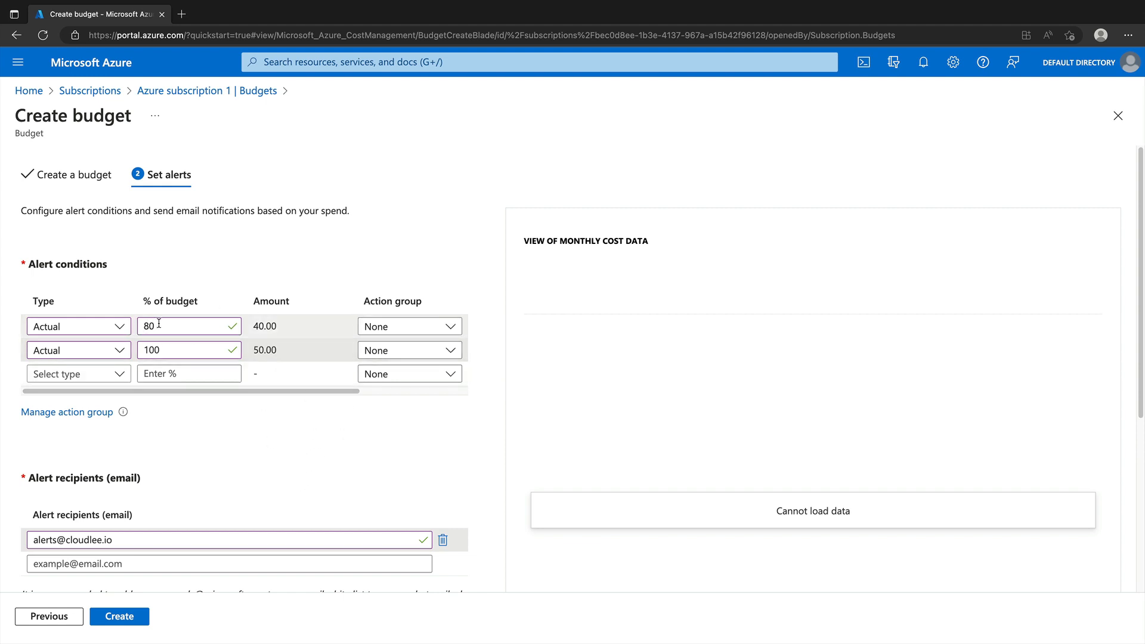
left_click(146, 350)
double_click(142, 350)
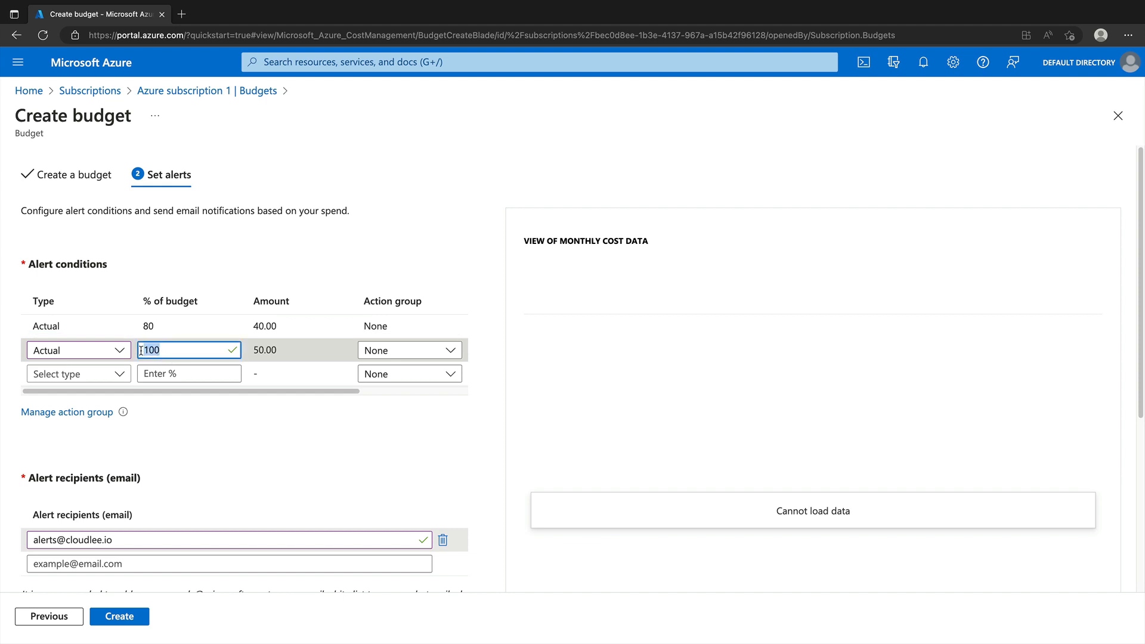
left_click(165, 325)
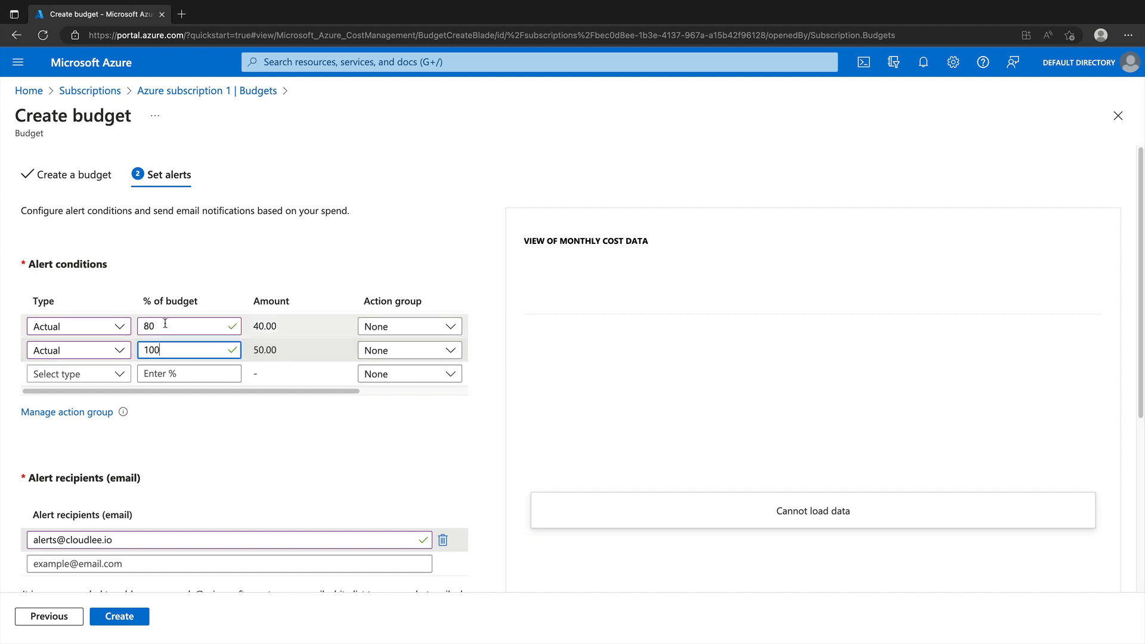
left_click(179, 348)
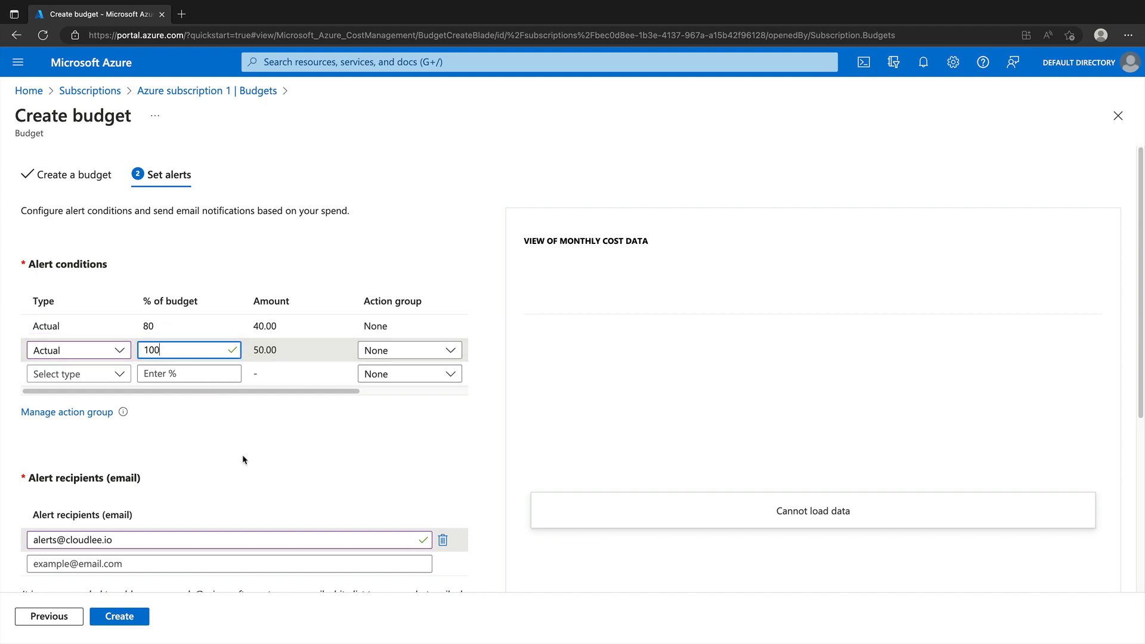
left_click(108, 617)
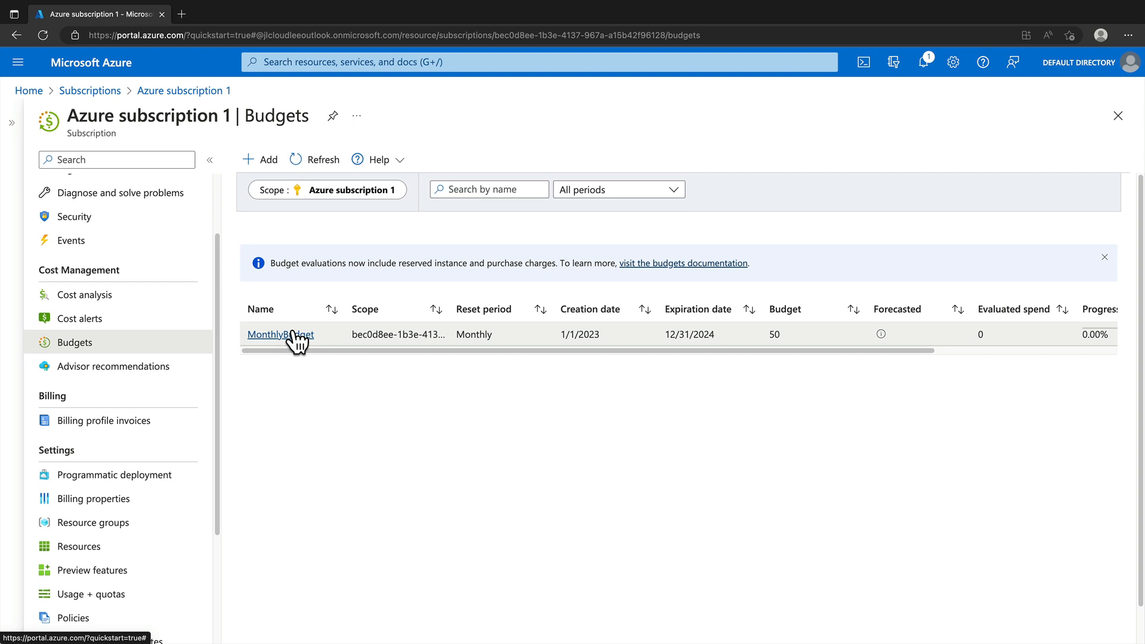
Step: Open Cost analysis for Azure subscription 1 after MonthlyBudget appears in Budgets
left_click(118, 297)
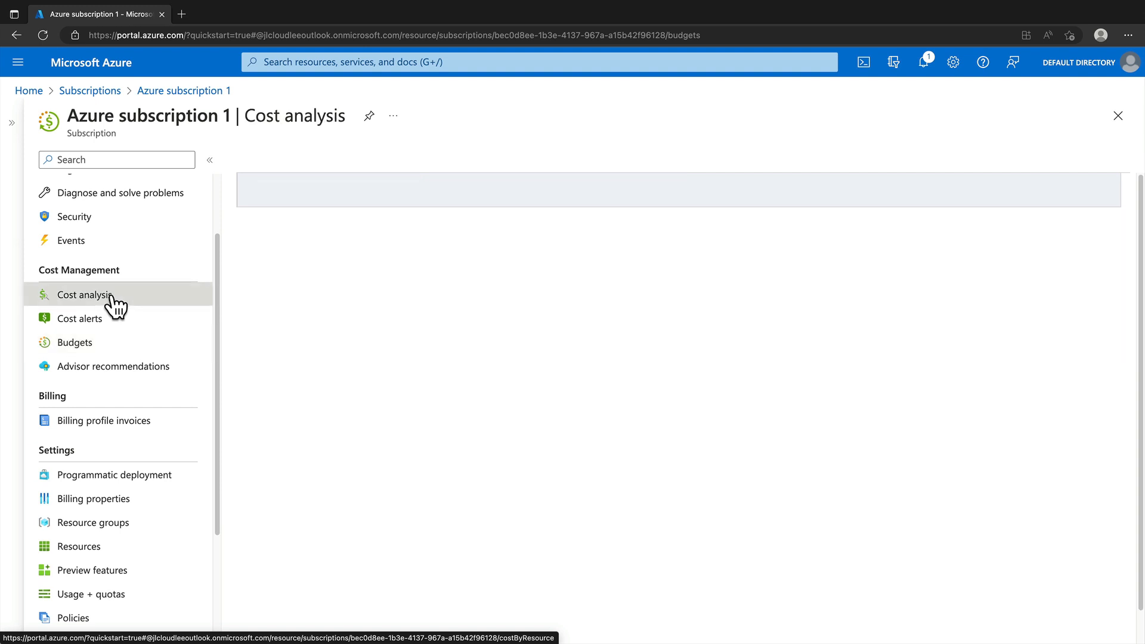